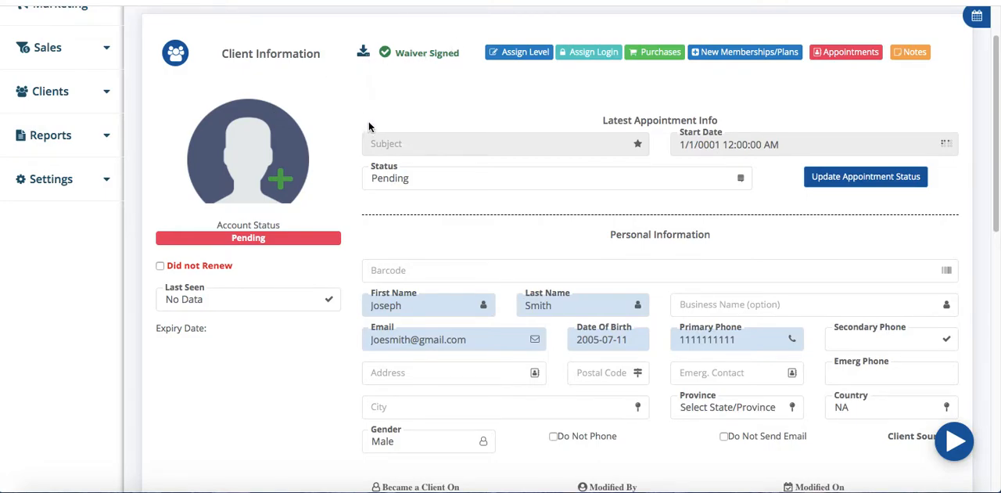
{"action": "scroll", "coordinate": [370, 126], "scroll_direction": "up", "scroll_amount": 1}
{"action": "scroll", "coordinate": [370, 126], "scroll_direction": "up", "scroll_amount": 1}
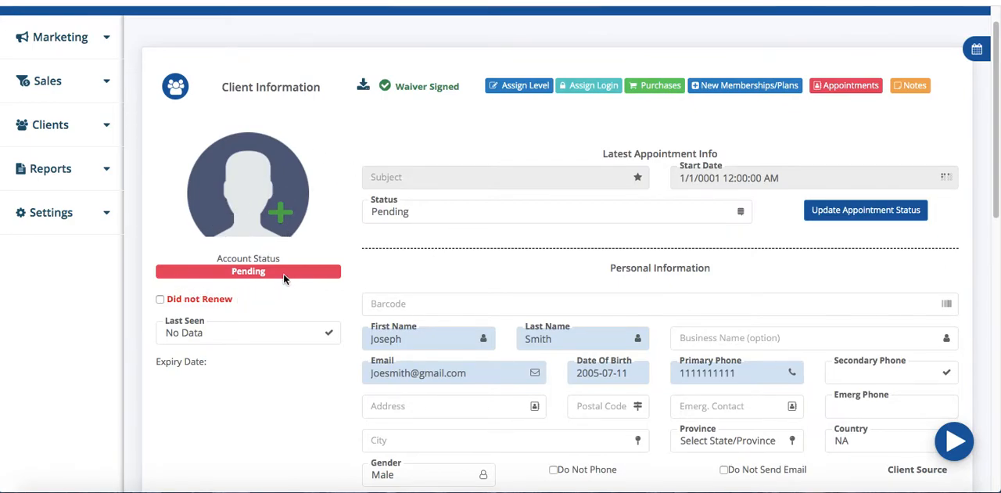
{"action": "scroll", "coordinate": [276, 274], "scroll_direction": "down", "scroll_amount": 1}
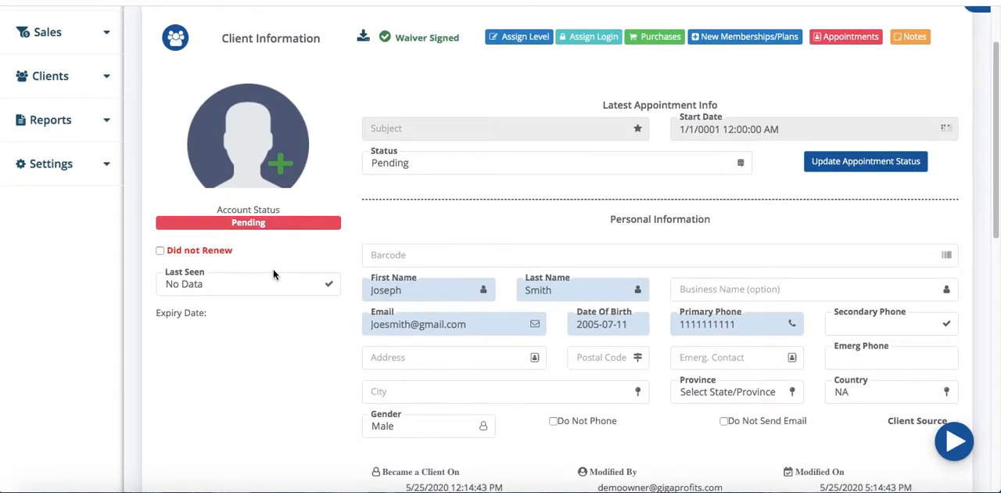
{"action": "scroll", "coordinate": [273, 269], "scroll_direction": "down", "scroll_amount": 1}
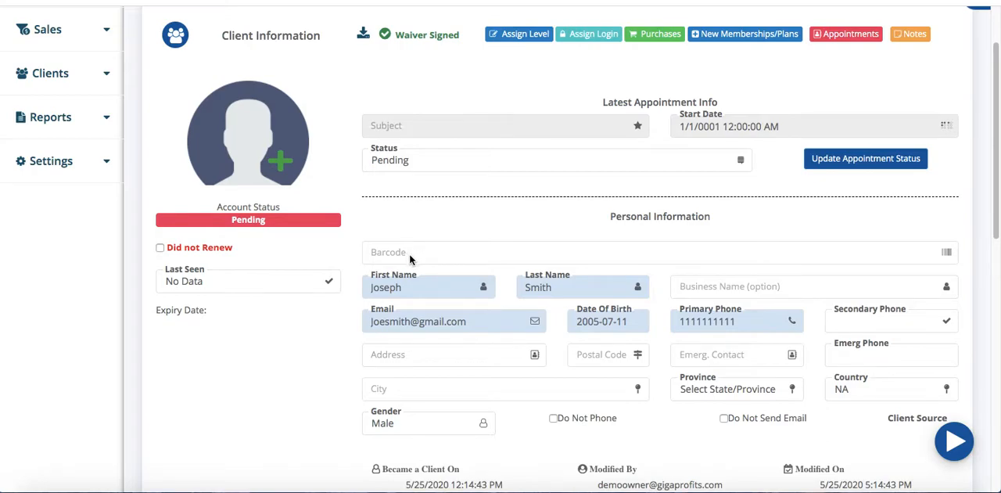
{"action": "scroll", "coordinate": [476, 259], "scroll_direction": "up", "scroll_amount": 1}
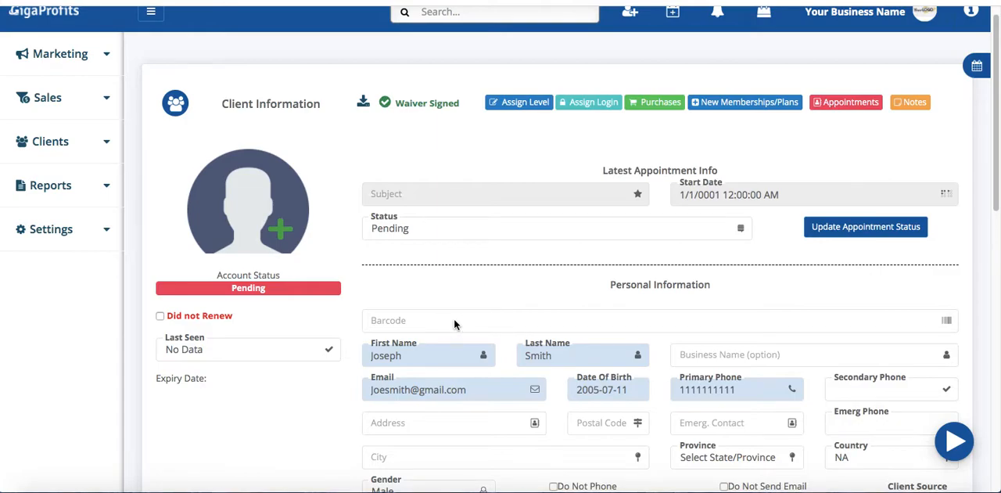
{"action": "left_click", "coordinate": [388, 321]}
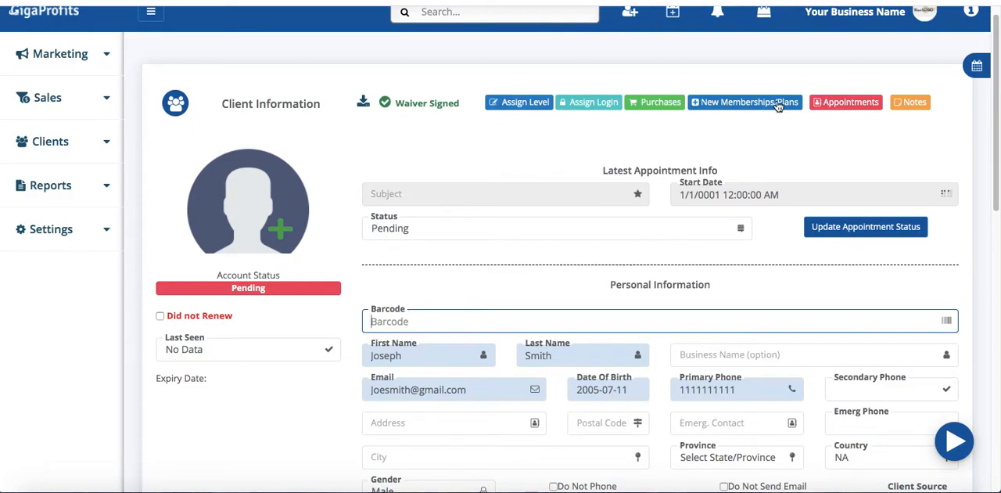
Add a new note reading "he's a new client, need to sell equipment" to the client's record and save it
{"action": "left_click", "coordinate": [913, 102]}
{"action": "left_click", "coordinate": [662, 223]}
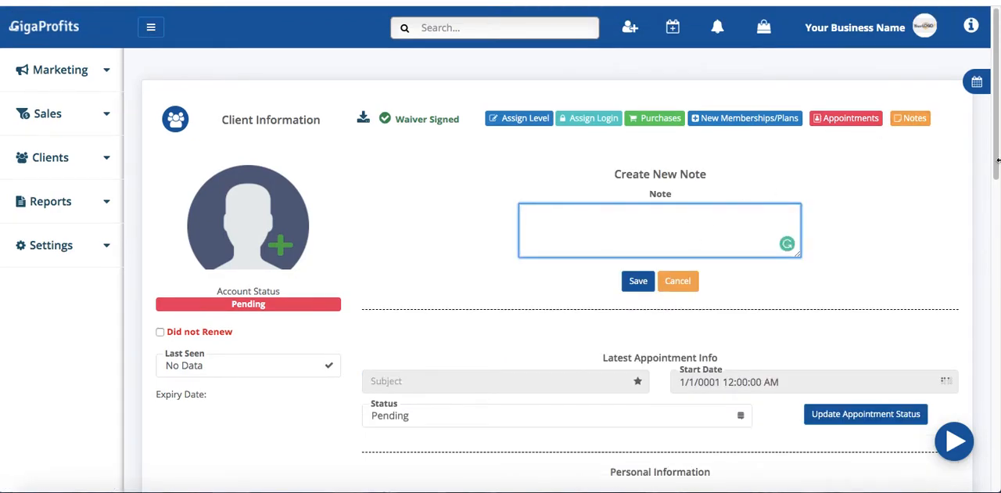
{"action": "type", "text": "he's a new client, need to sell equipment"}
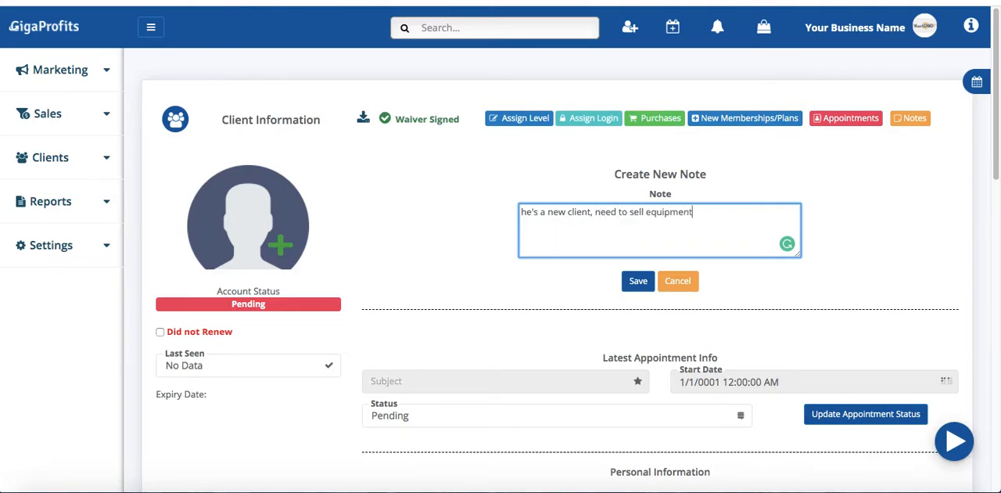
{"action": "left_click", "coordinate": [631, 281]}
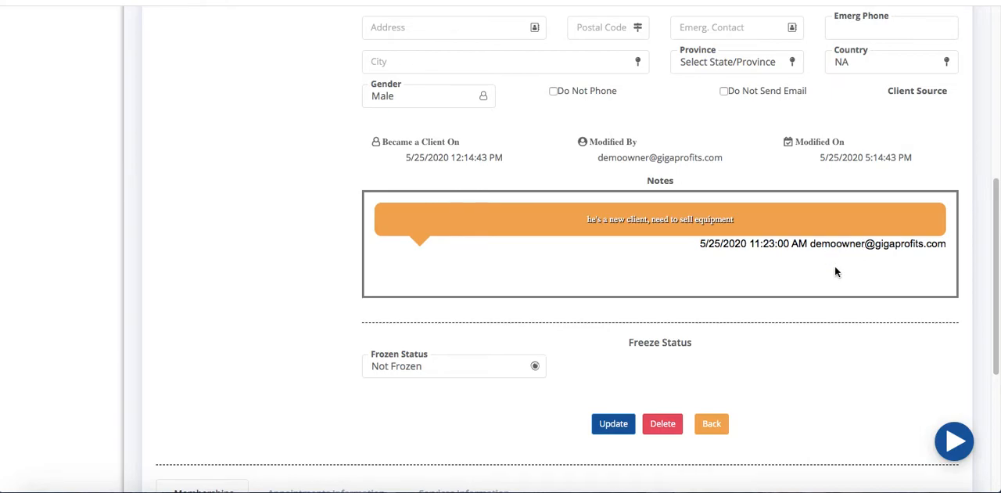
Fill in the client's street address and postal code in the personal information, leaving the emergency contact and extra phone fields empty
{"action": "scroll", "coordinate": [837, 266], "scroll_direction": "up", "scroll_amount": 3}
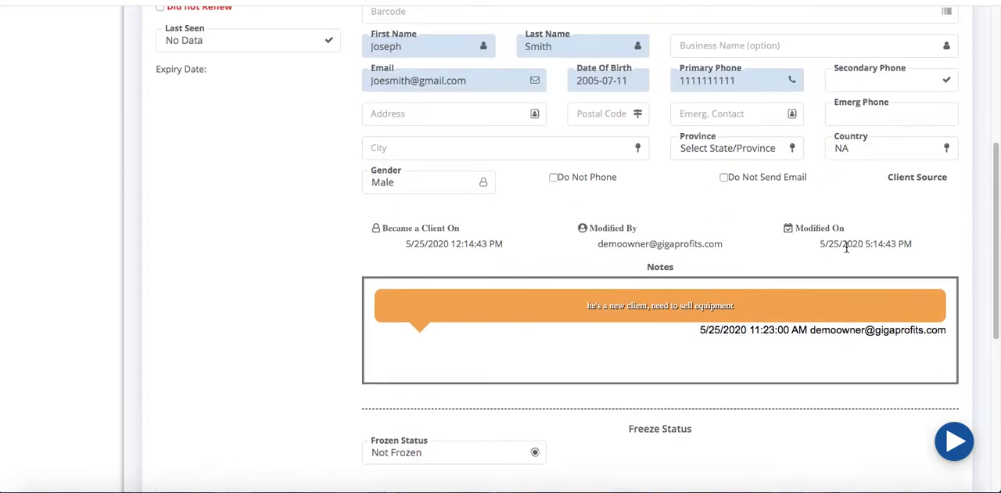
{"action": "scroll", "coordinate": [846, 247], "scroll_direction": "up", "scroll_amount": 1}
{"action": "scroll", "coordinate": [912, 168], "scroll_direction": "up", "scroll_amount": 3}
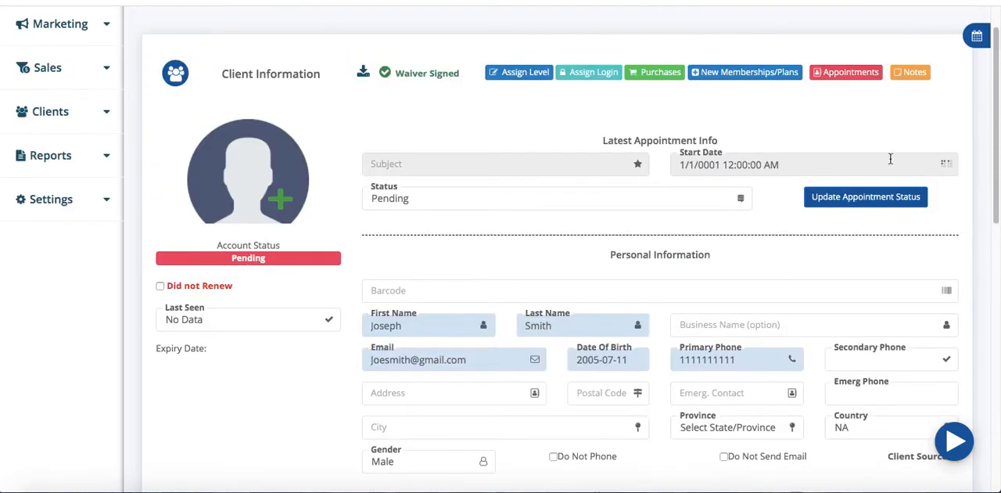
{"action": "scroll", "coordinate": [492, 241], "scroll_direction": "down", "scroll_amount": 3}
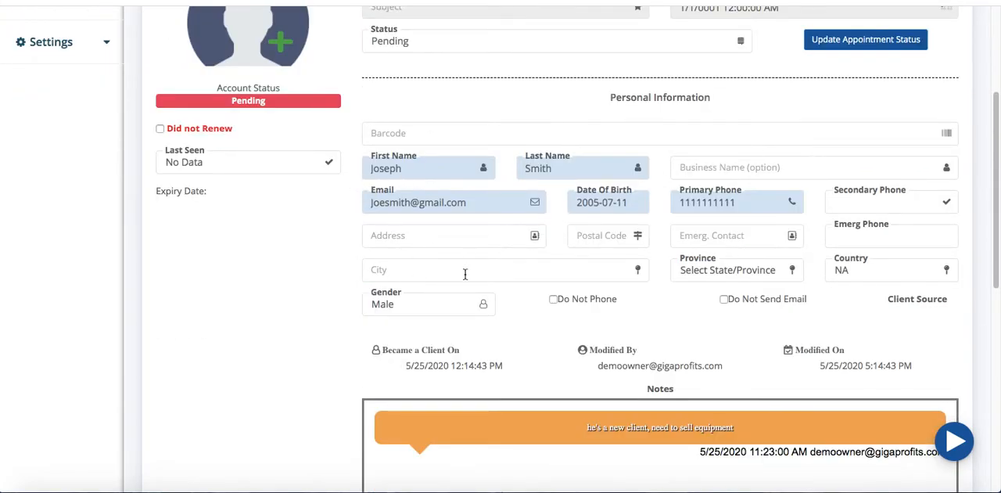
{"action": "left_click", "coordinate": [444, 236]}
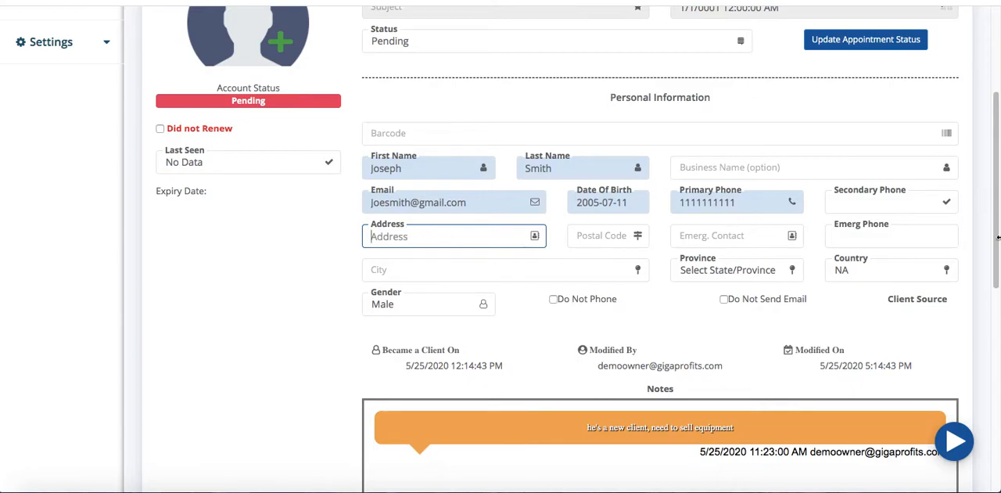
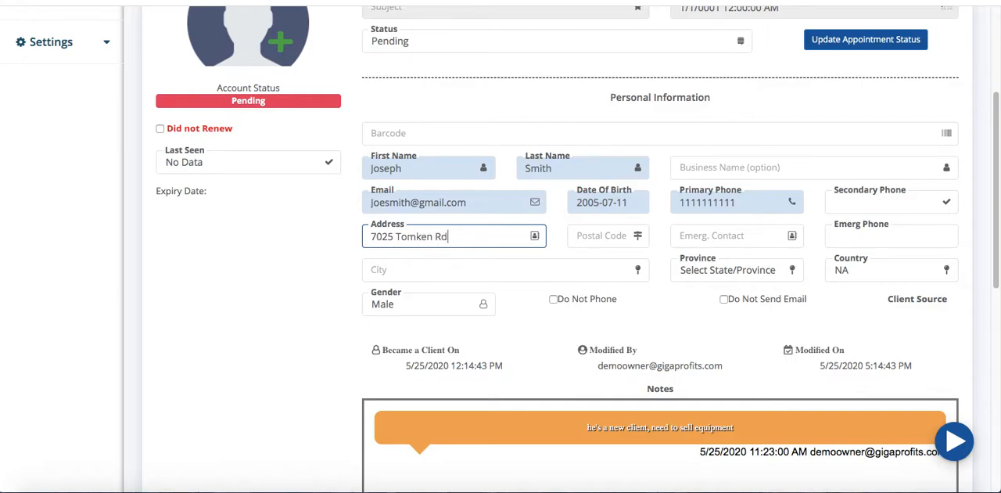
{"action": "key", "text": "Tab"}
{"action": "type", "text": "L"}
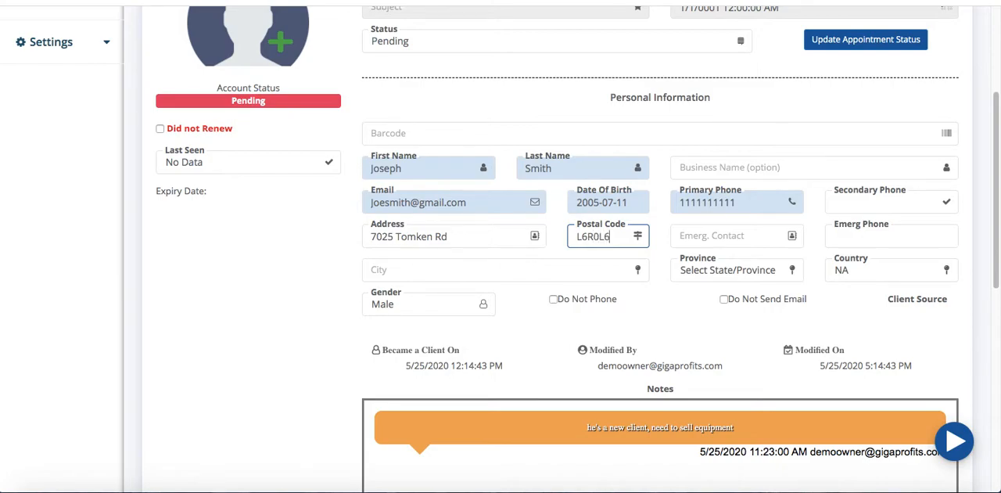
{"action": "key", "text": "Tab"}
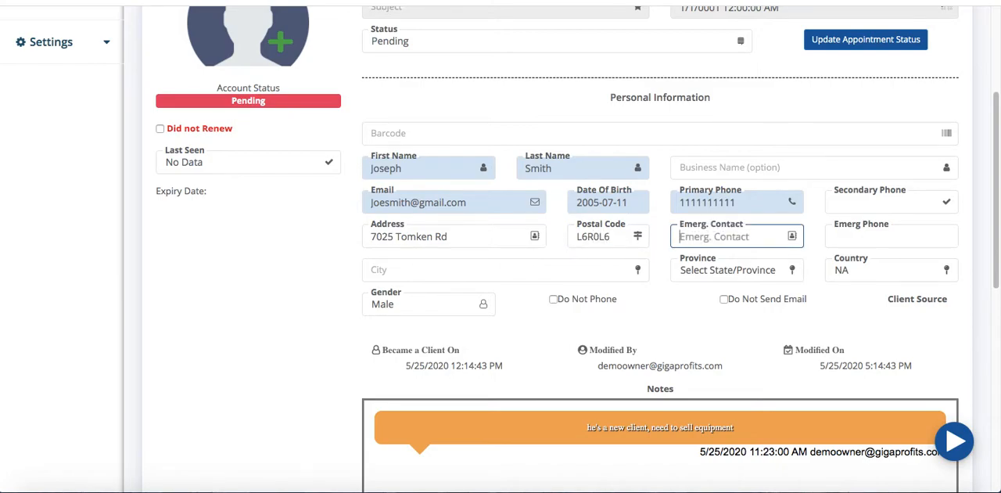
{"action": "key", "text": "Tab"}
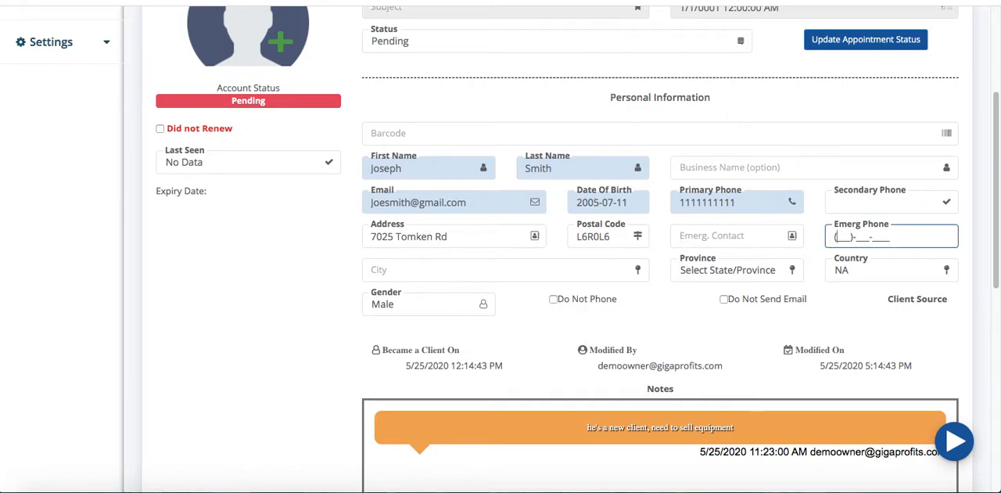
{"action": "left_click", "coordinate": [835, 203]}
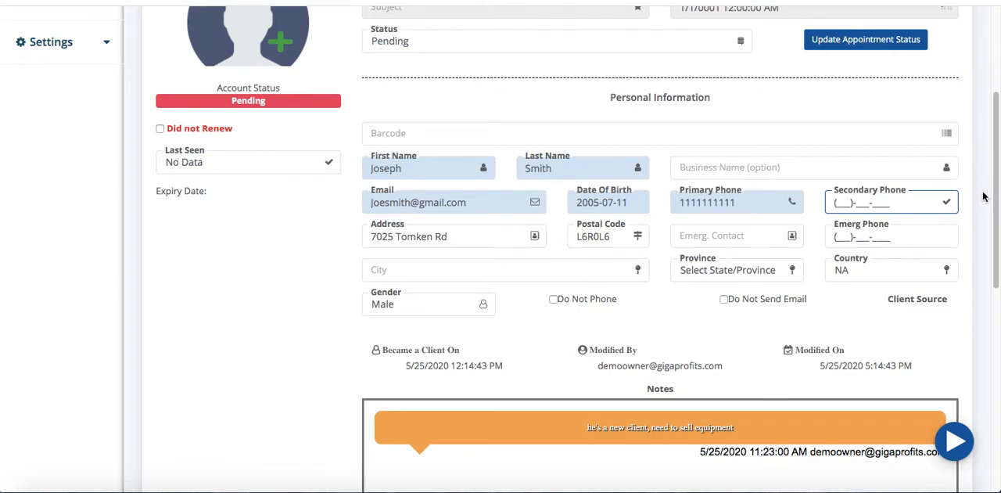
Enter the client's city, and set the province to Ontario and the country to Canada
{"action": "left_click", "coordinate": [546, 272]}
{"action": "type", "text": "Mississauga"}
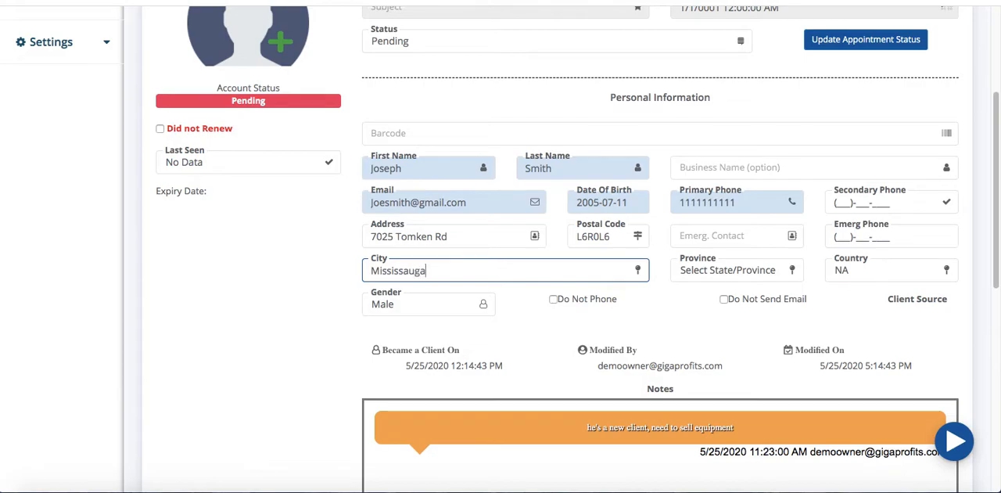
{"action": "key", "text": "Tab"}
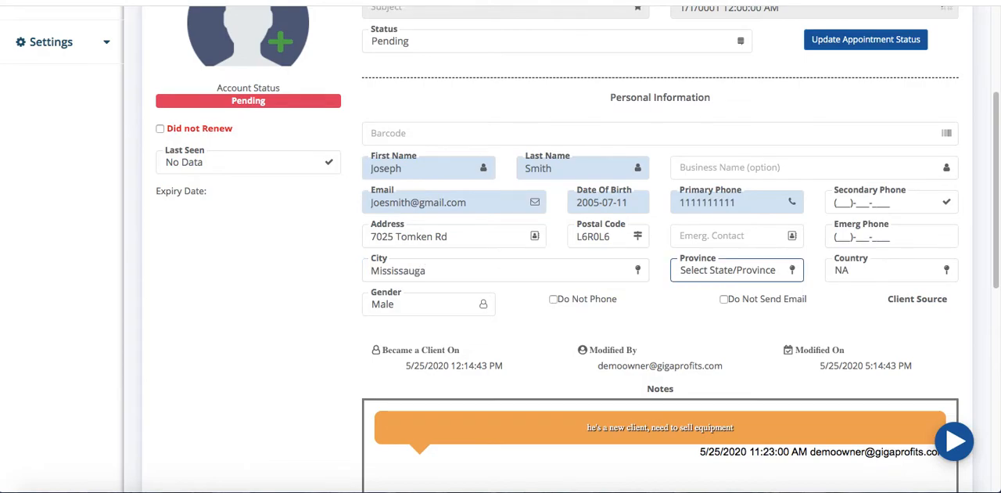
{"action": "type", "text": "on"}
{"action": "key", "text": "Tab"}
{"action": "type", "text": "ca"}
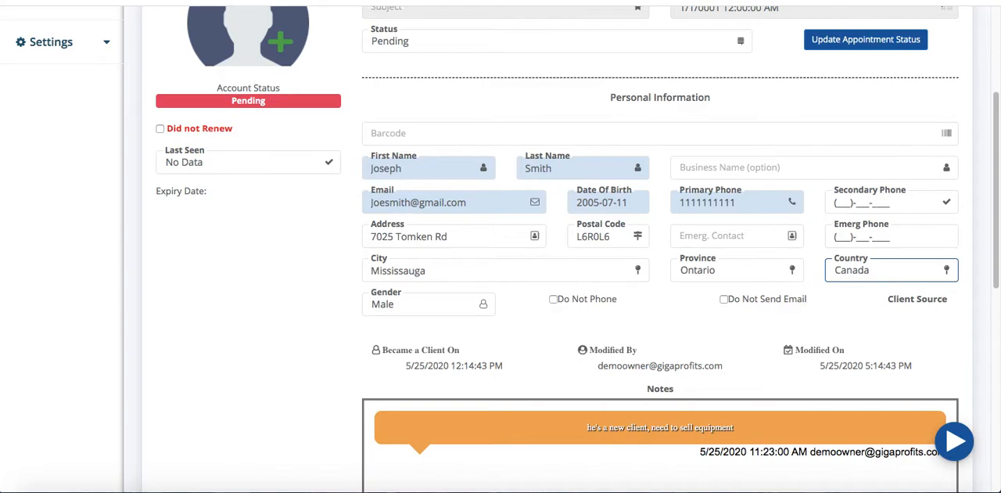
Keep the gender set to Male and save the updated client information
{"action": "left_click", "coordinate": [420, 299]}
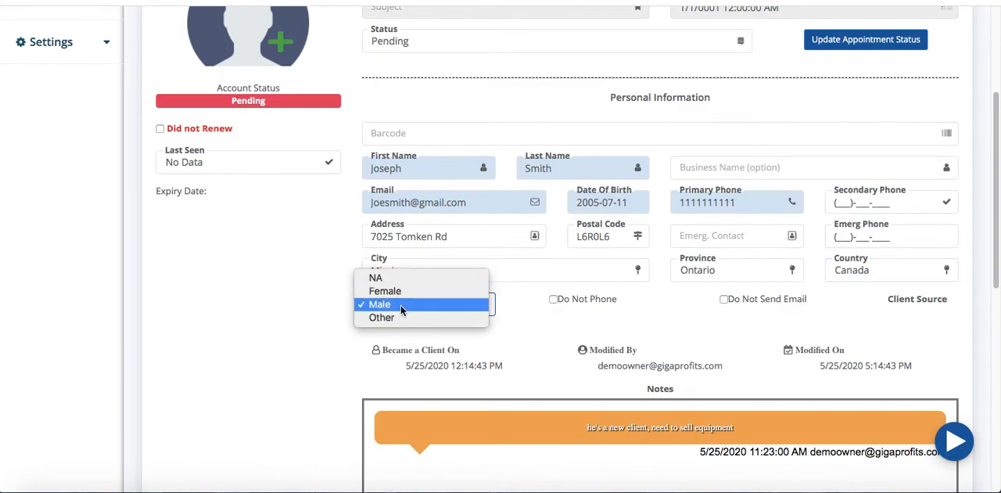
{"action": "left_click", "coordinate": [304, 271]}
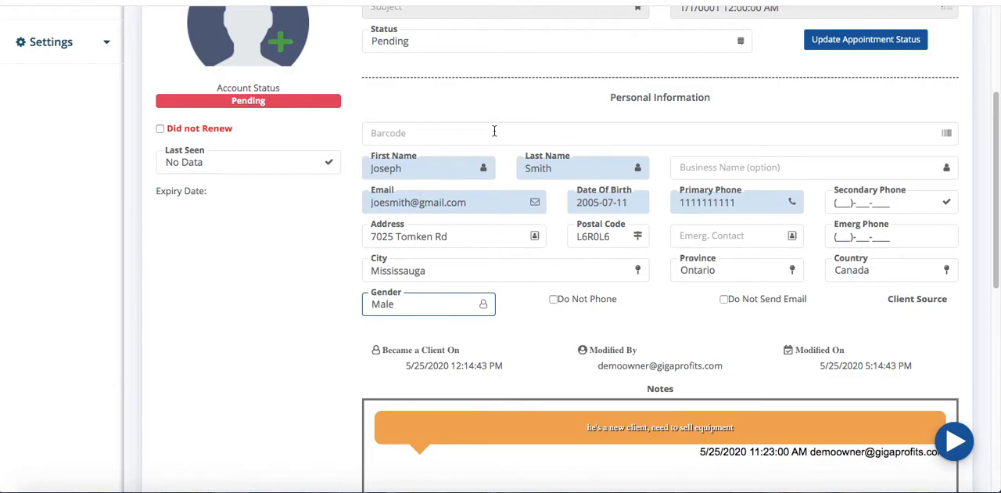
{"action": "scroll", "coordinate": [619, 242], "scroll_direction": "down", "scroll_amount": 4}
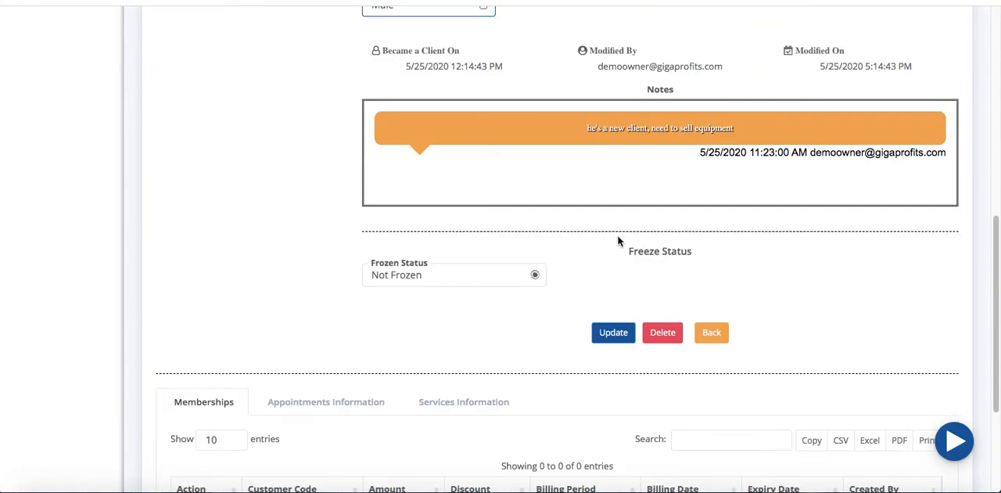
{"action": "left_click", "coordinate": [615, 334]}
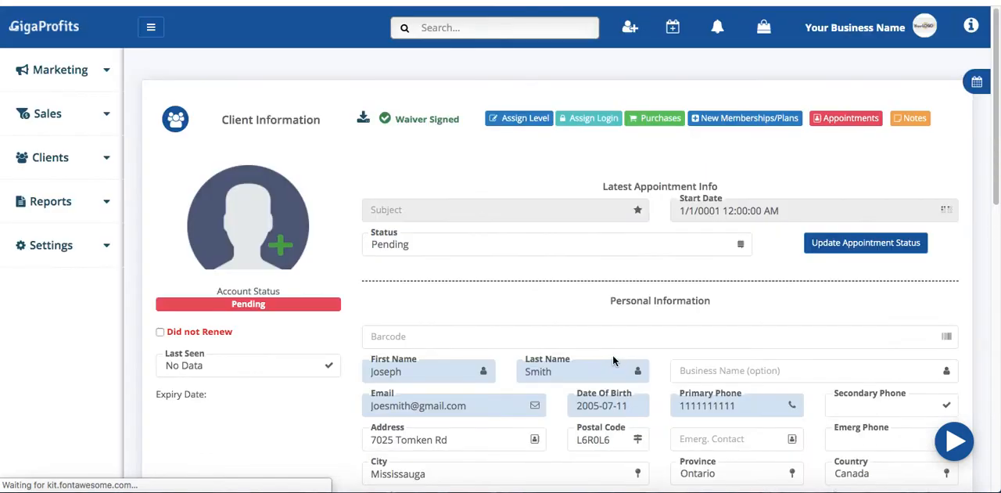
Review the saved client record, including its notes, freeze status, and the memberships, appointments and services information tables
{"action": "scroll", "coordinate": [616, 344], "scroll_direction": "down", "scroll_amount": 2}
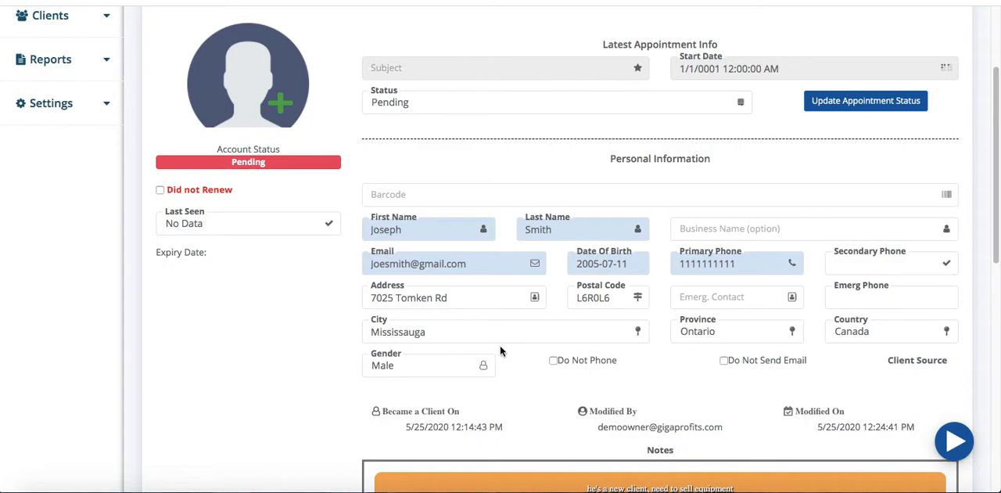
{"action": "scroll", "coordinate": [501, 351], "scroll_direction": "down", "scroll_amount": 2}
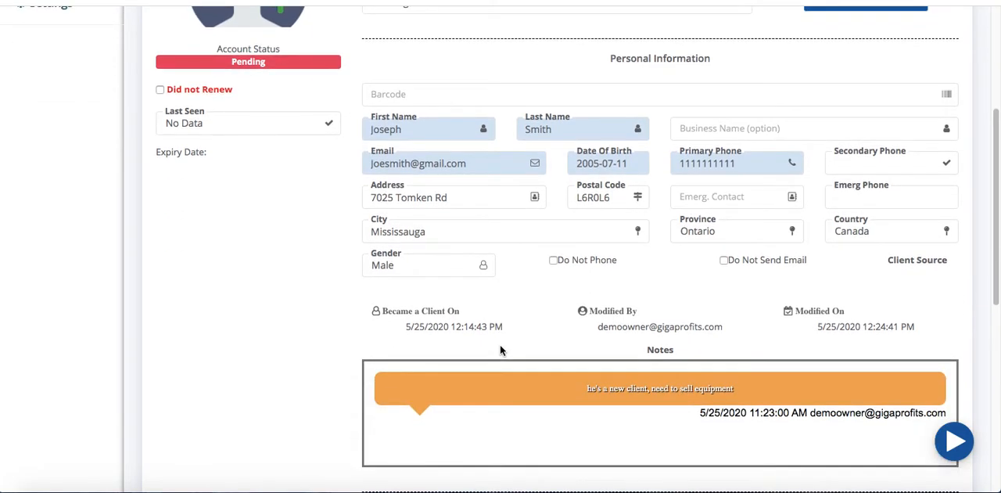
{"action": "scroll", "coordinate": [500, 344], "scroll_direction": "up", "scroll_amount": 5}
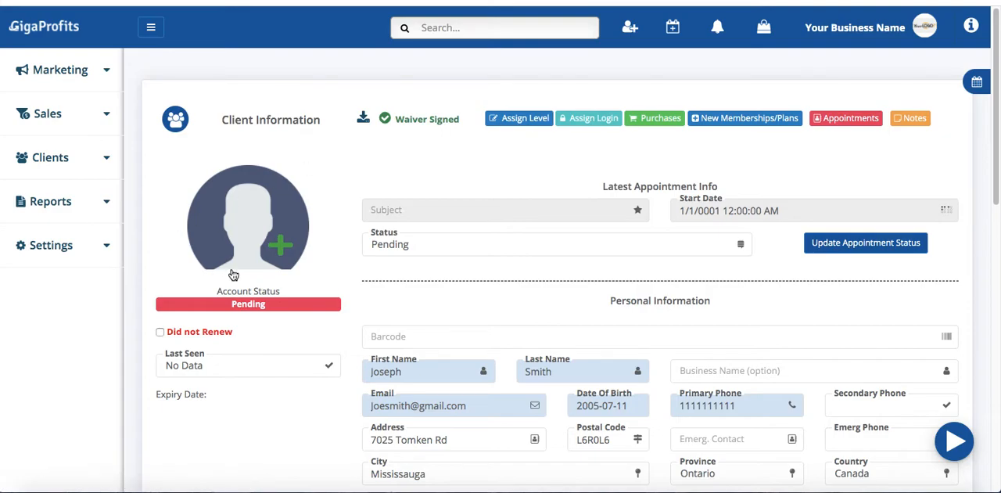
{"action": "left_click", "coordinate": [447, 329]}
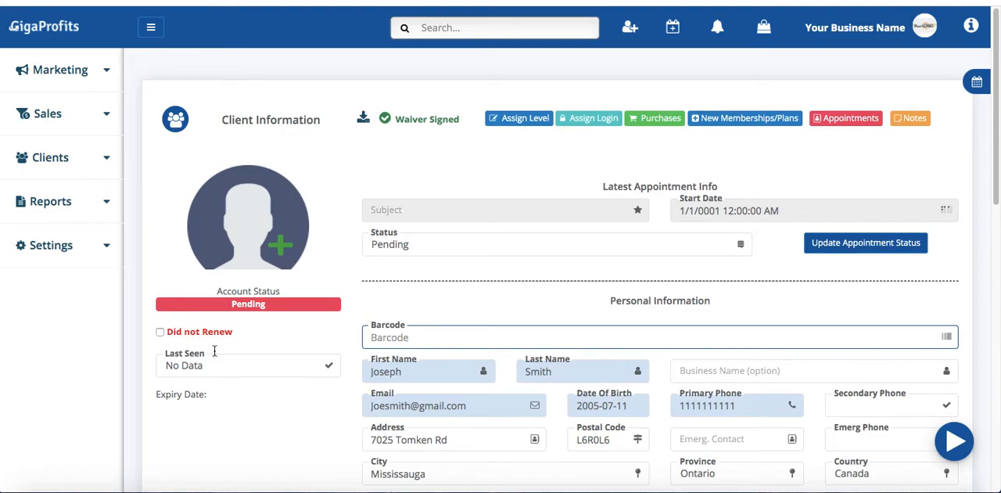
{"action": "scroll", "coordinate": [220, 385], "scroll_direction": "down", "scroll_amount": 2}
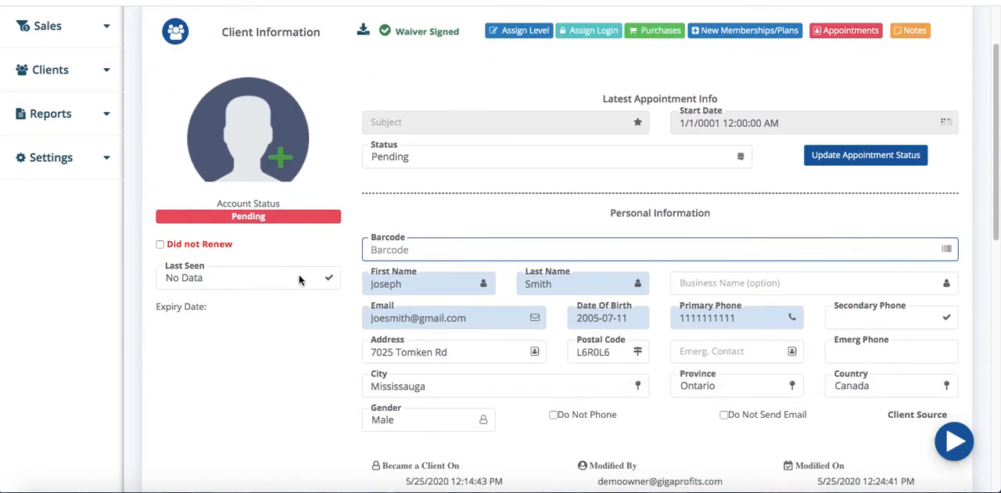
{"action": "scroll", "coordinate": [299, 286], "scroll_direction": "down", "scroll_amount": 3}
{"action": "scroll", "coordinate": [299, 286], "scroll_direction": "down", "scroll_amount": 4}
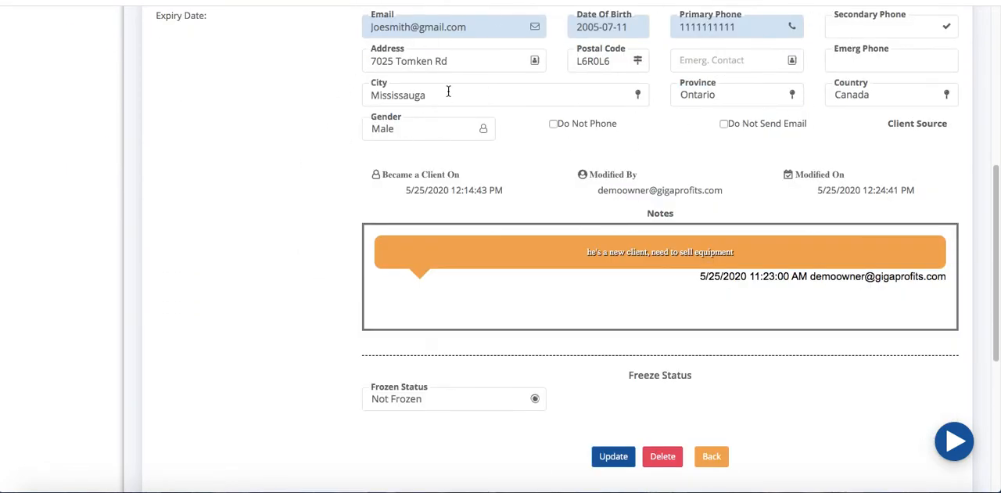
{"action": "scroll", "coordinate": [650, 89], "scroll_direction": "down", "scroll_amount": 5}
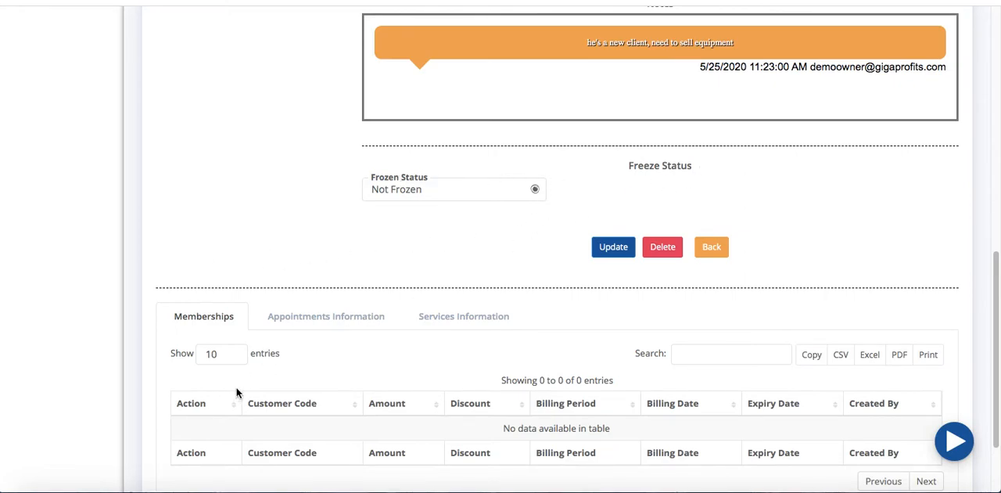
{"action": "scroll", "coordinate": [237, 391], "scroll_direction": "down", "scroll_amount": 1}
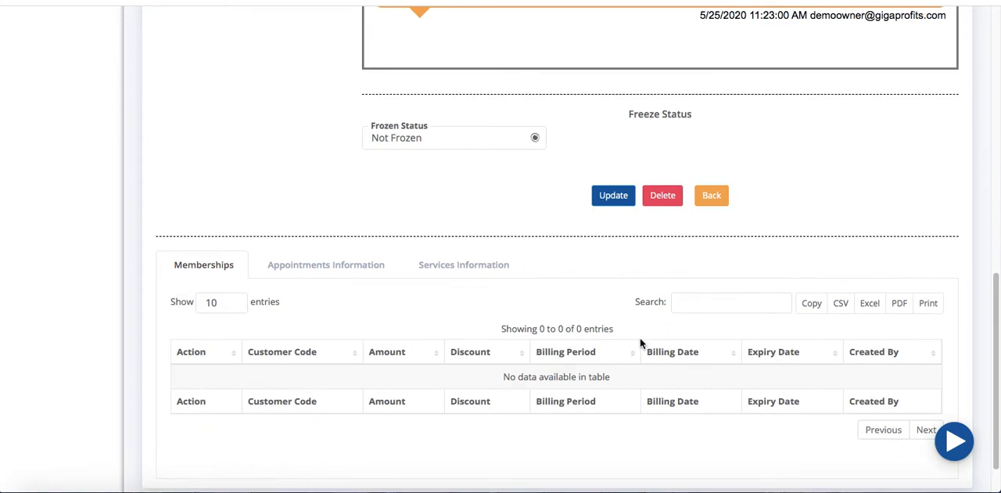
{"action": "left_click", "coordinate": [352, 265]}
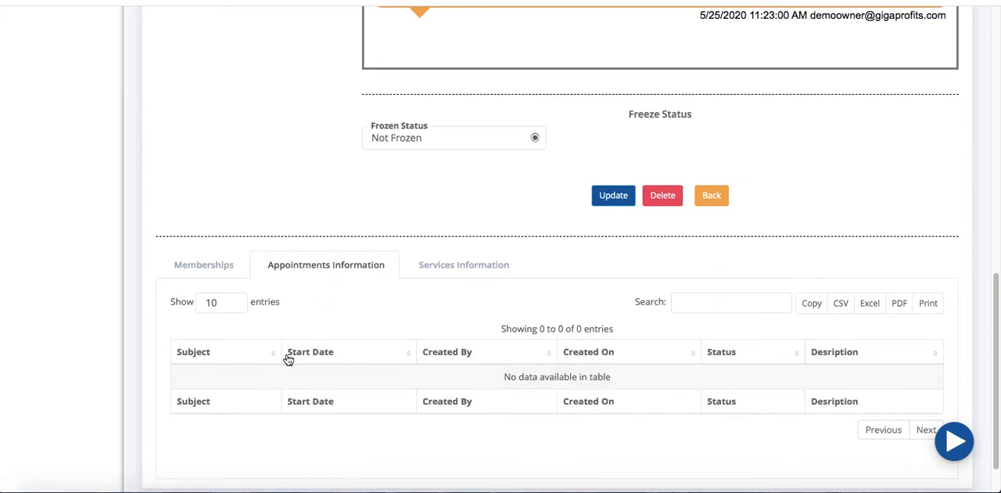
{"action": "left_click", "coordinate": [473, 271]}
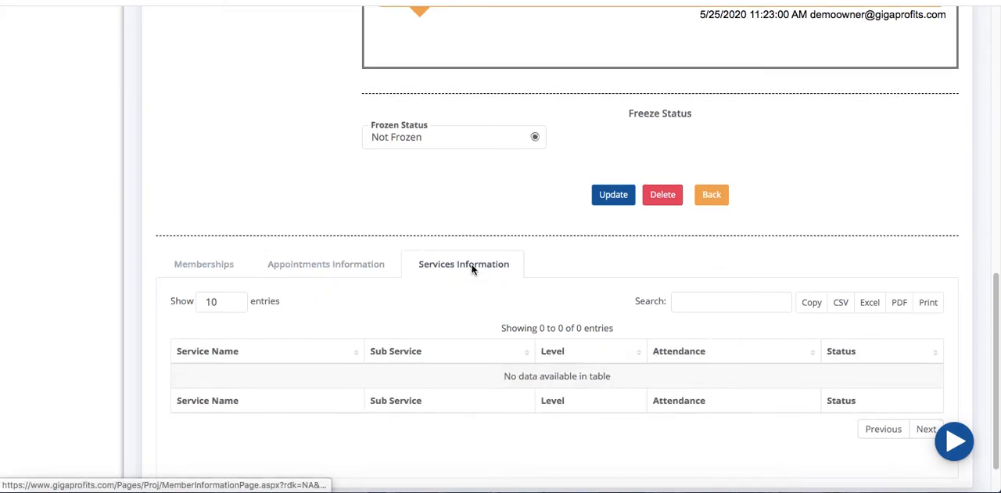
{"action": "scroll", "coordinate": [535, 342], "scroll_direction": "up", "scroll_amount": 10}
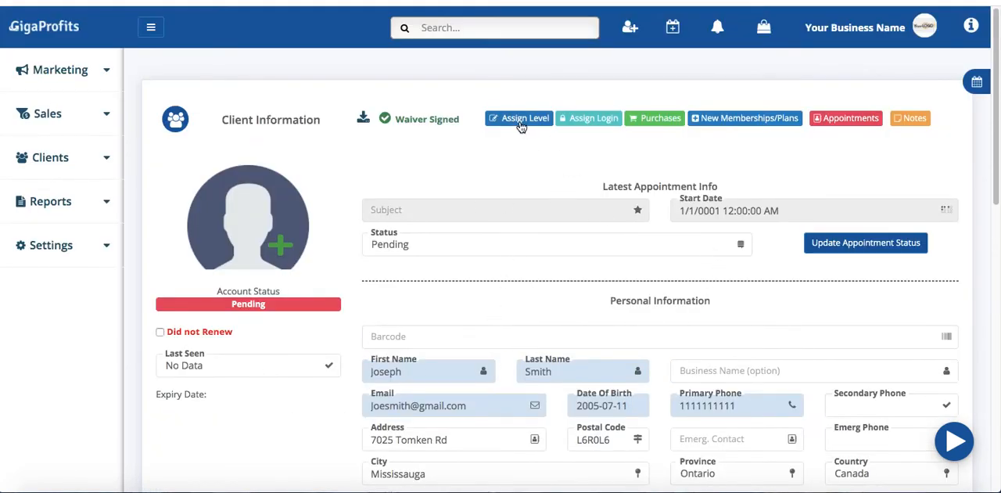
Show the client's memberships table and look over the latest appointment details, personal information and notes in the client record
{"action": "scroll", "coordinate": [480, 329], "scroll_direction": "down", "scroll_amount": 3}
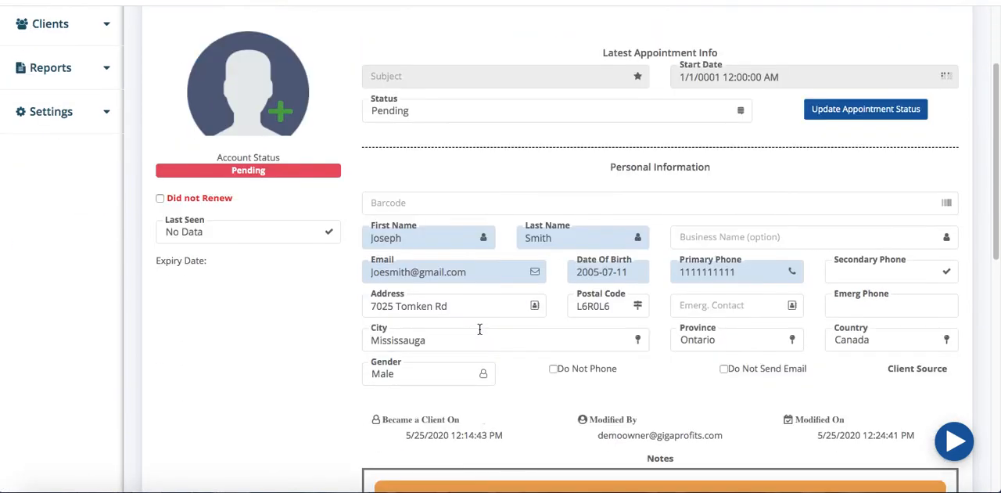
{"action": "scroll", "coordinate": [479, 329], "scroll_direction": "down", "scroll_amount": 4}
{"action": "scroll", "coordinate": [279, 438], "scroll_direction": "down", "scroll_amount": 7}
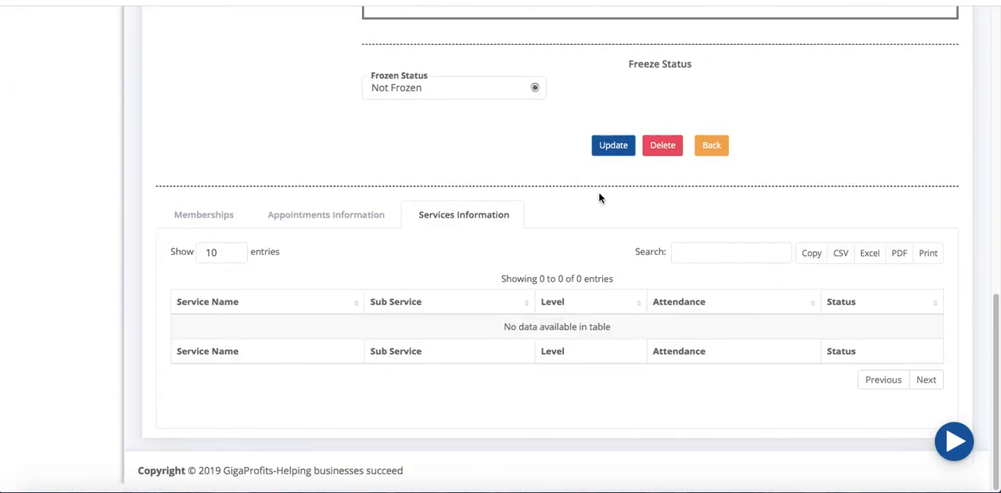
{"action": "left_click", "coordinate": [220, 214]}
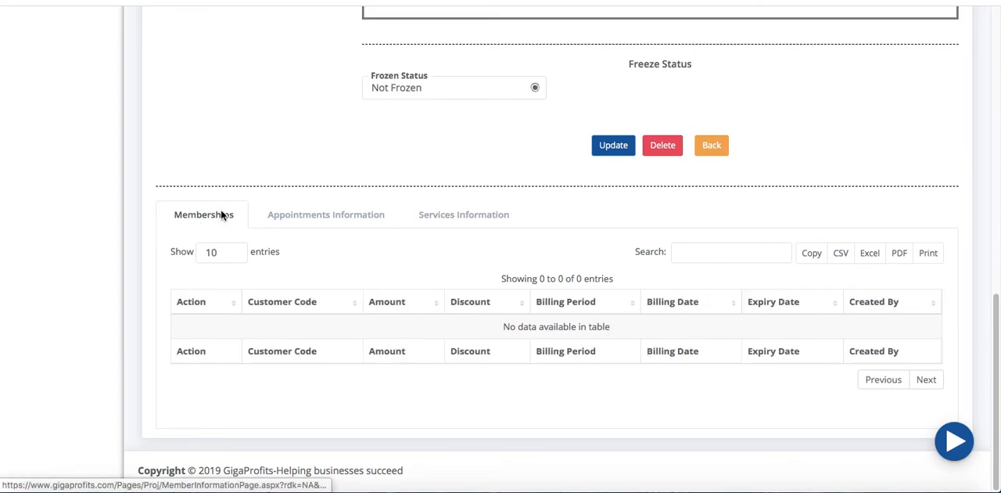
{"action": "scroll", "coordinate": [530, 239], "scroll_direction": "up", "scroll_amount": 8}
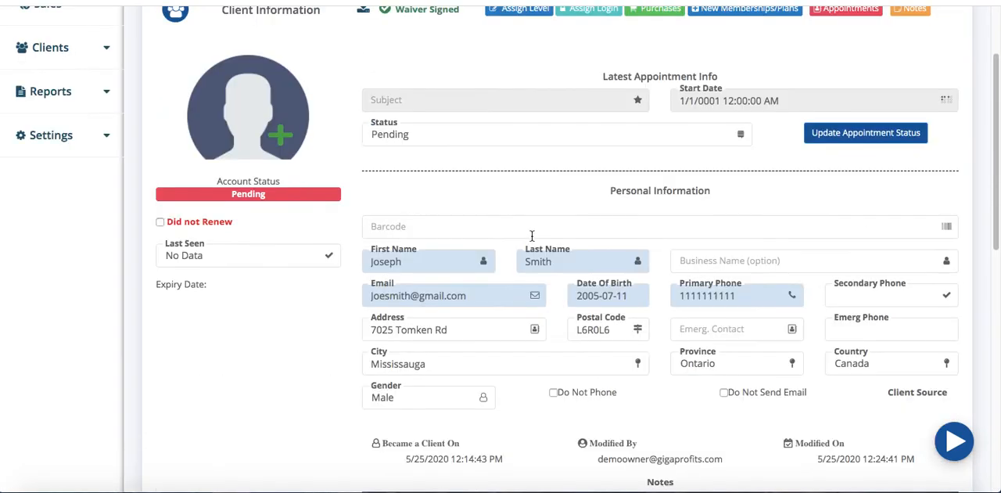
{"action": "scroll", "coordinate": [766, 186], "scroll_direction": "up", "scroll_amount": 2}
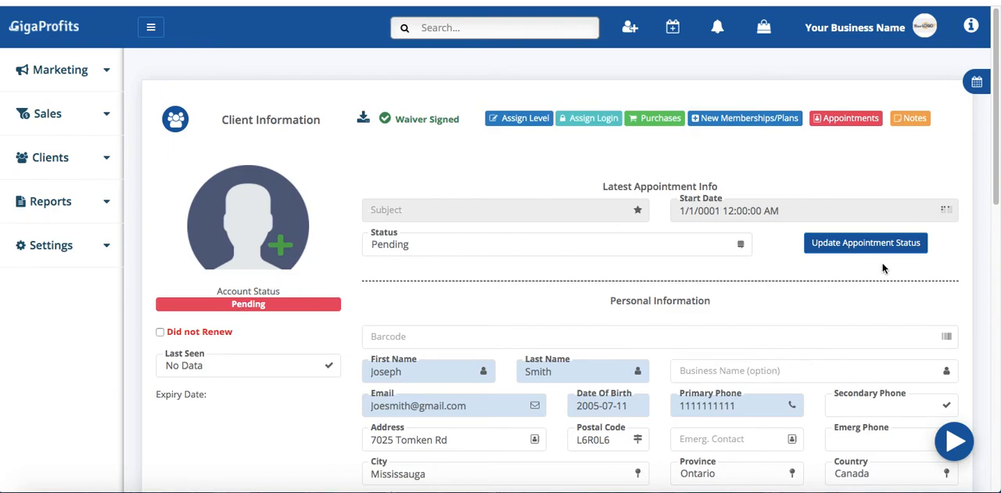
{"action": "scroll", "coordinate": [648, 325], "scroll_direction": "down", "scroll_amount": 1}
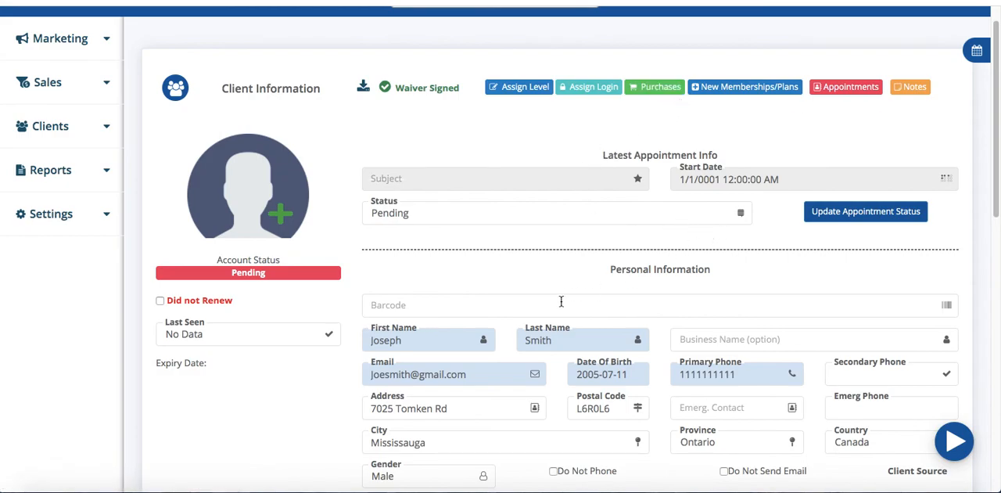
{"action": "scroll", "coordinate": [560, 300], "scroll_direction": "down", "scroll_amount": 1}
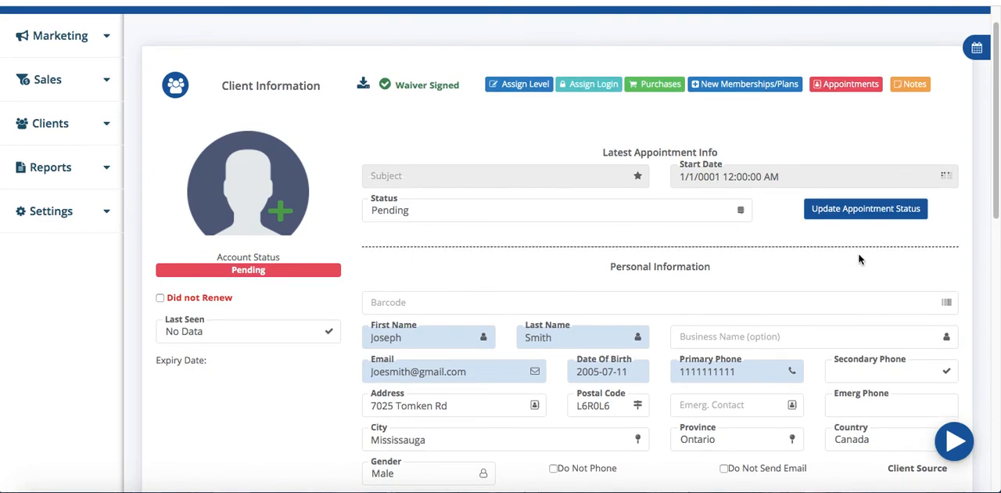
{"action": "scroll", "coordinate": [361, 357], "scroll_direction": "down", "scroll_amount": 3}
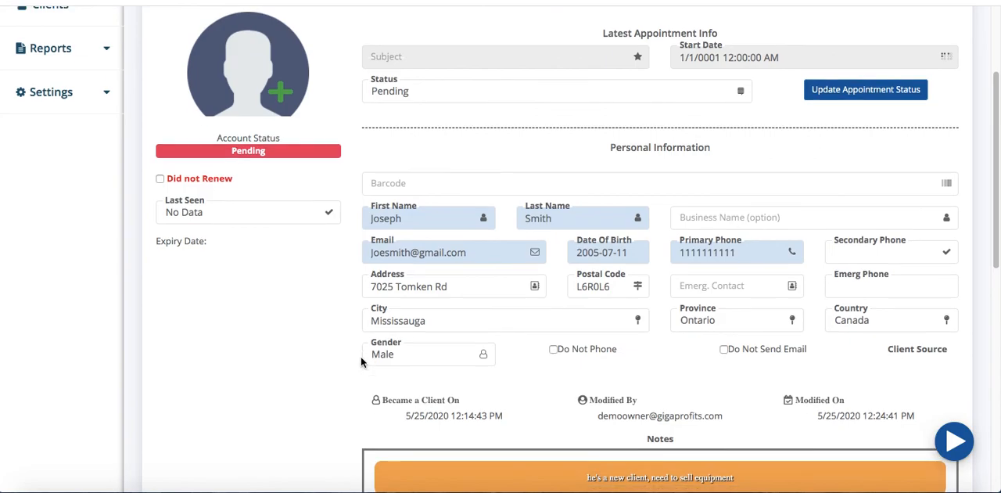
{"action": "scroll", "coordinate": [362, 358], "scroll_direction": "up", "scroll_amount": 4}
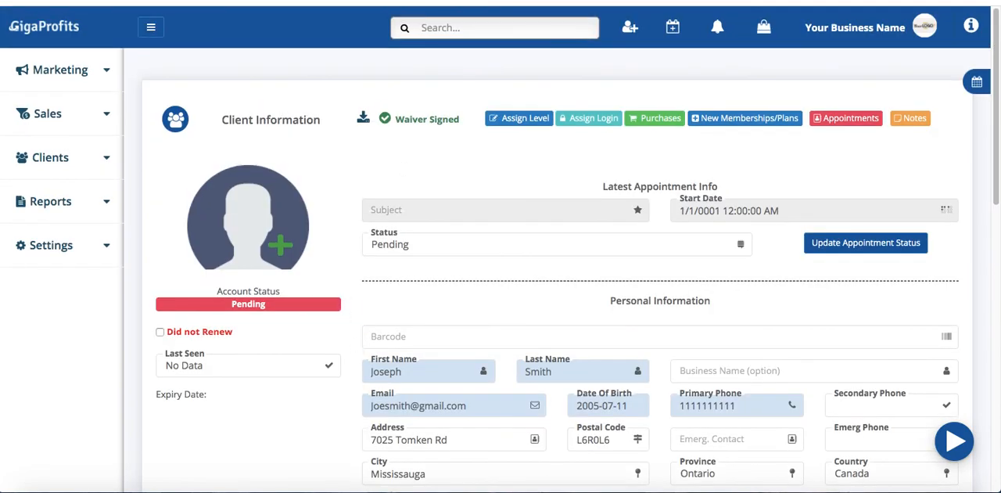